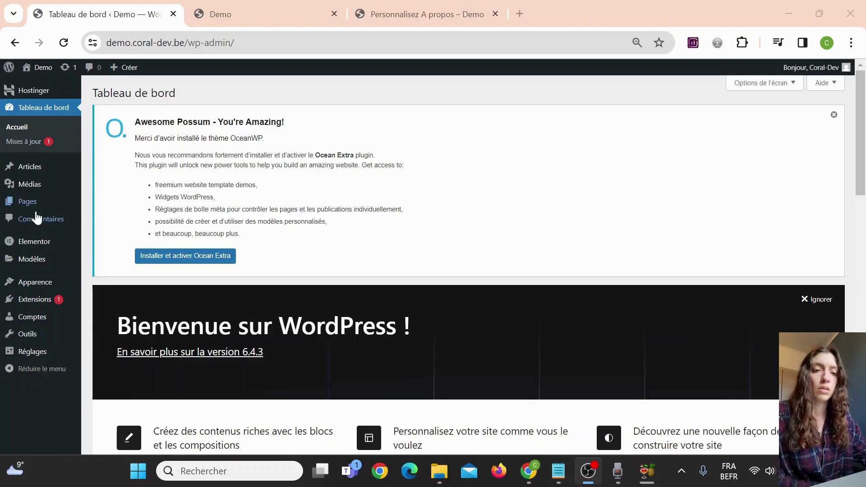
# Open the page "Page d'exemple" for editing from the list of all pages.
pyautogui.moveTo(43, 205)
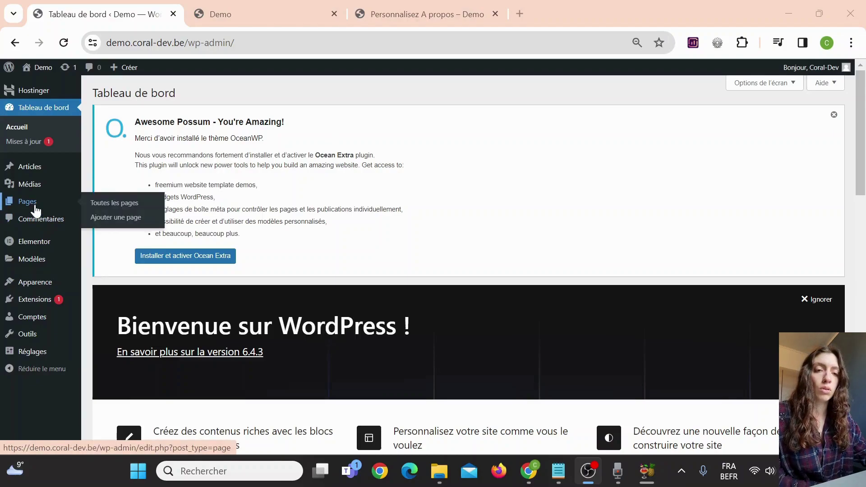
pyautogui.click(107, 204)
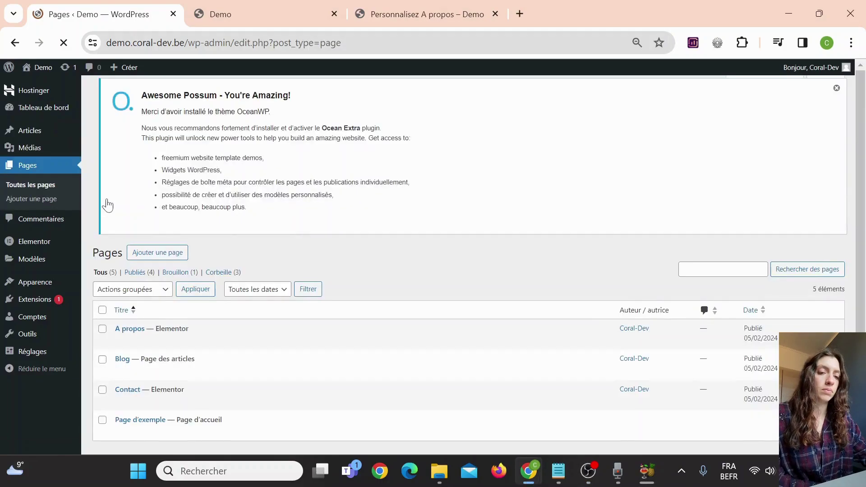
pyautogui.scroll(-3, 155, 208)
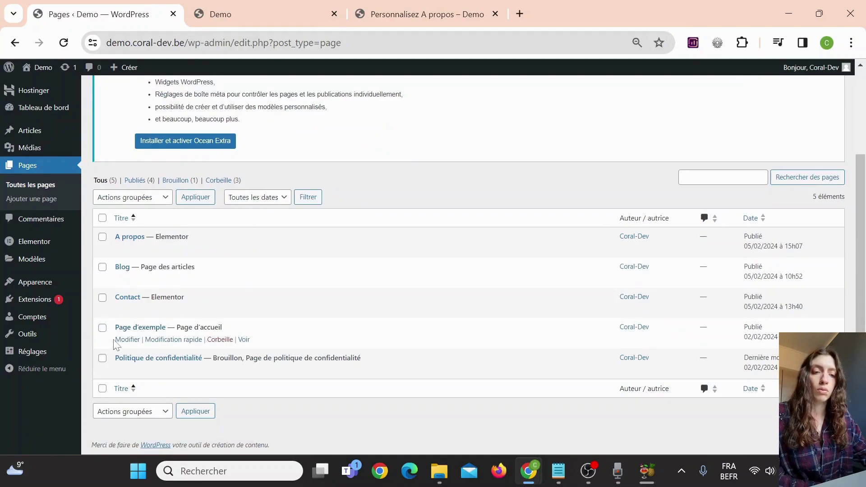
pyautogui.click(129, 343)
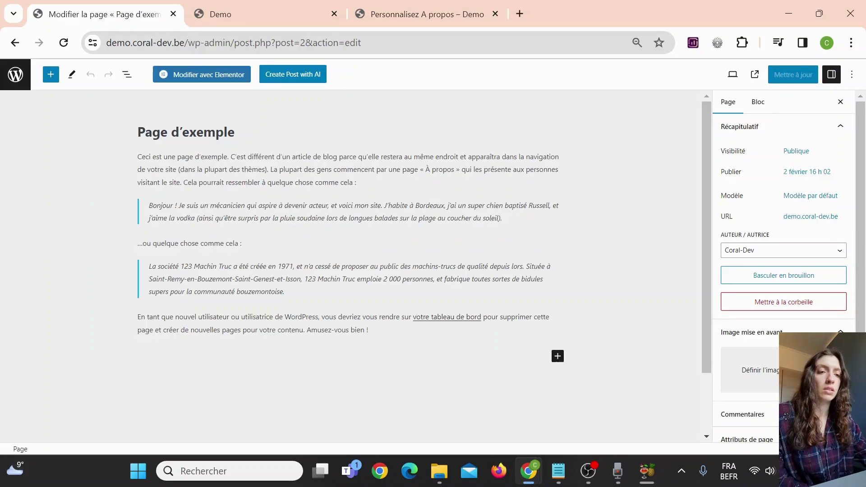
# Make "différent d'un article" in the first paragraph bold and remove the bold formatting again.
pyautogui.click(241, 182)
pyautogui.moveTo(248, 157); pyautogui.dragTo(307, 156)
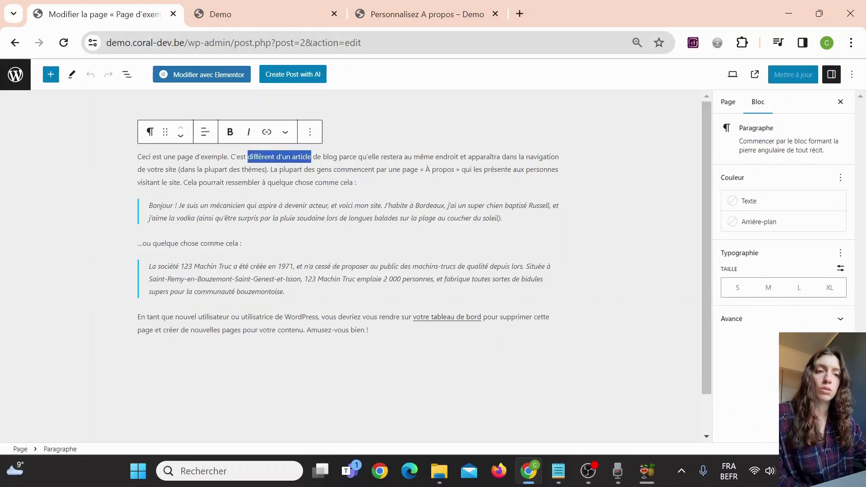
pyautogui.click(230, 133)
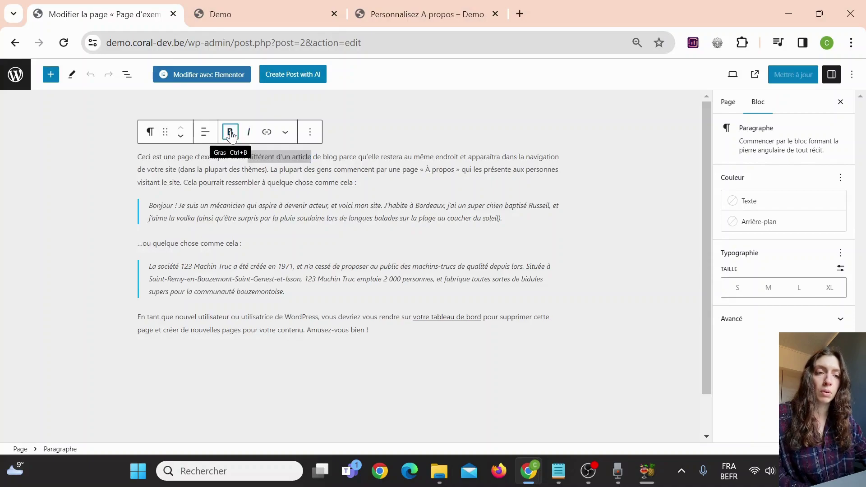
pyautogui.click(242, 243)
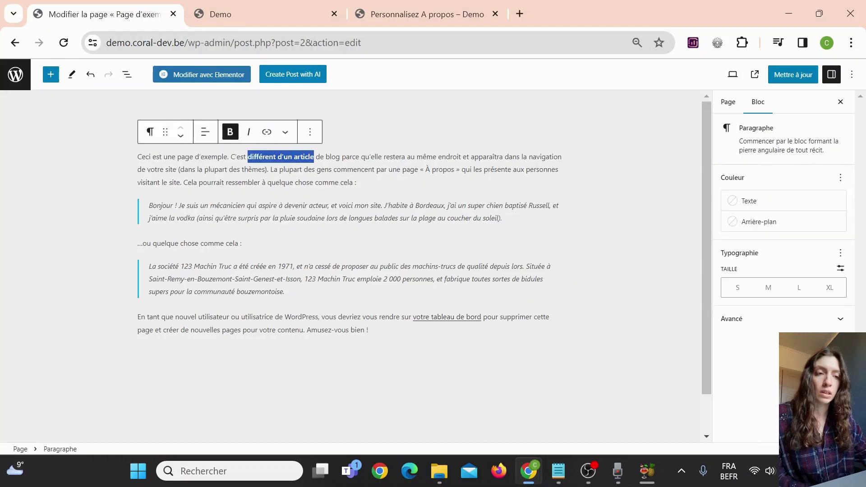
pyautogui.click(230, 132)
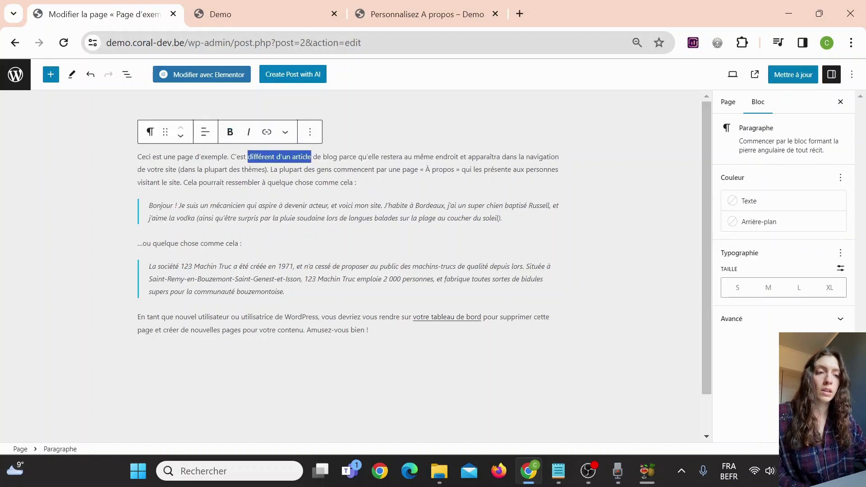
pyautogui.click(392, 205)
pyautogui.click(383, 185)
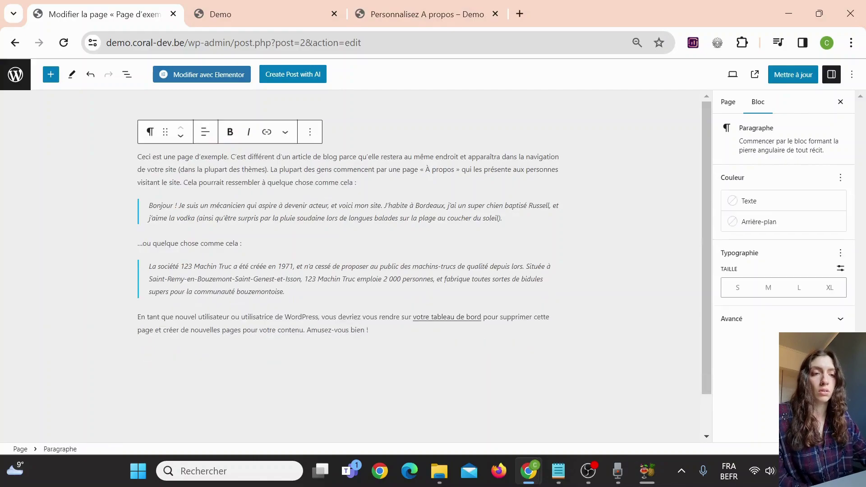
# Set "différent d'un article" in the first paragraph to bold and update the page.
pyautogui.moveTo(248, 157); pyautogui.dragTo(311, 156)
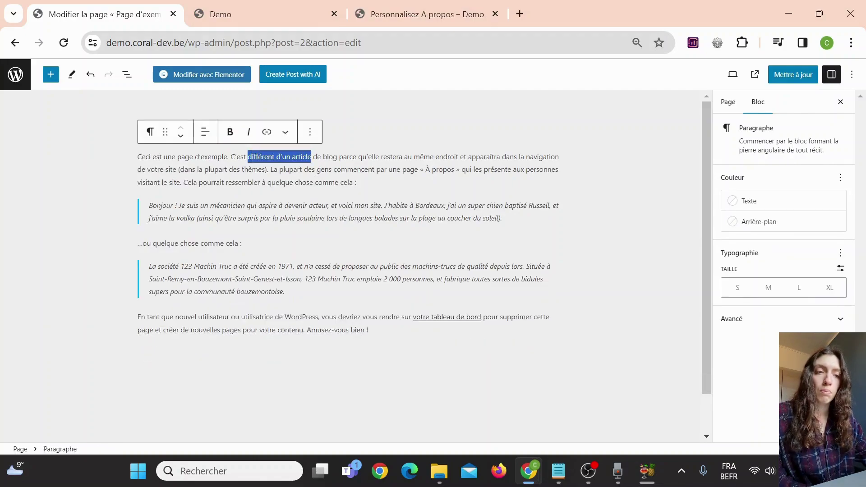
pyautogui.click(230, 132)
pyautogui.click(467, 202)
pyautogui.click(785, 76)
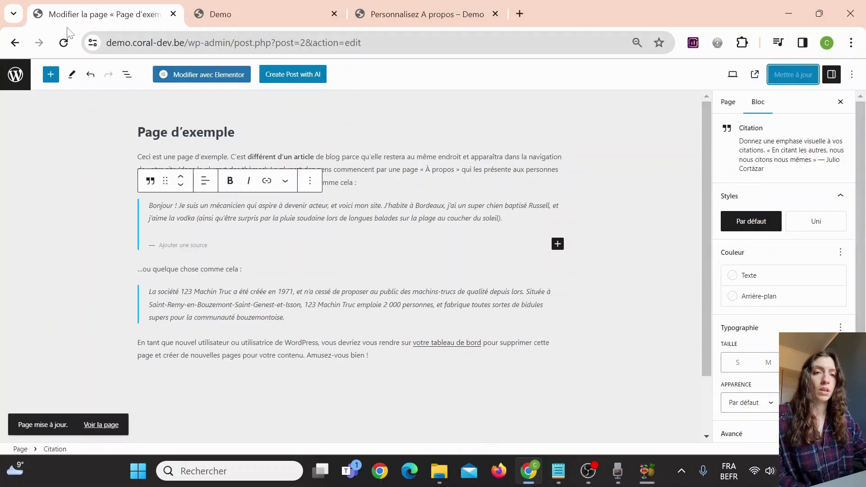
# Leave the editor and check the words "différent d'un article" on the published "Page d'exemple" in the open Demo site.
pyautogui.click(14, 43)
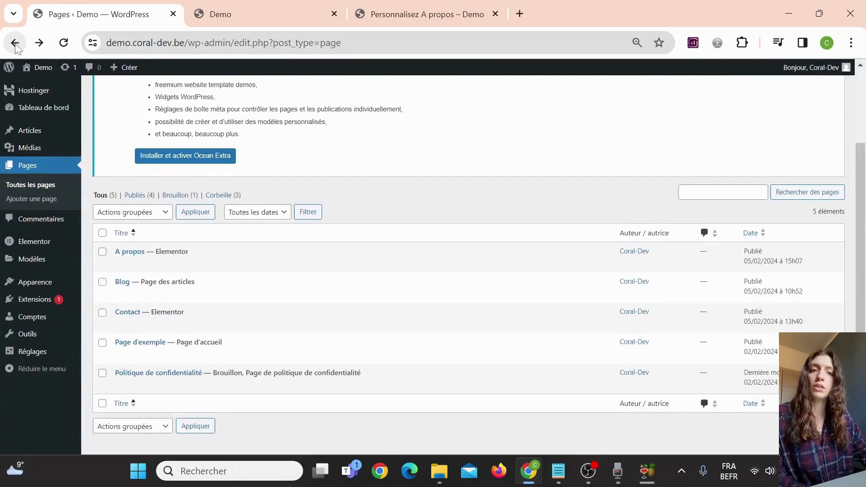
pyautogui.moveTo(36, 70)
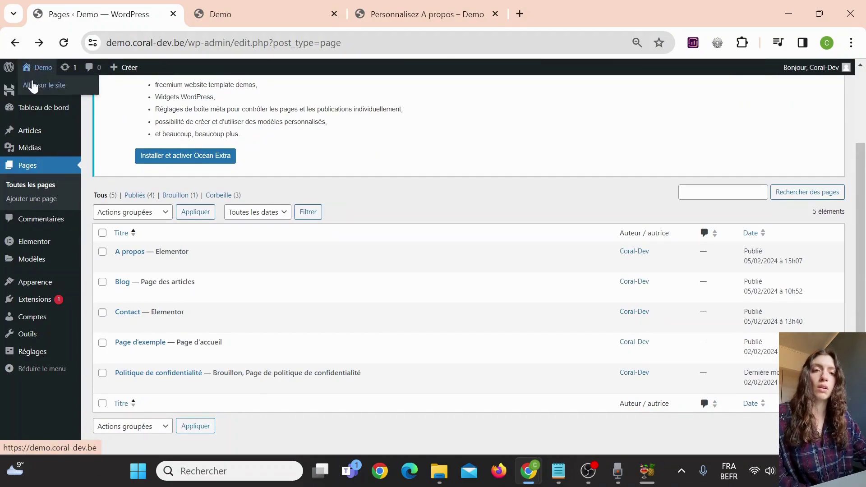
pyautogui.rightClick(33, 85)
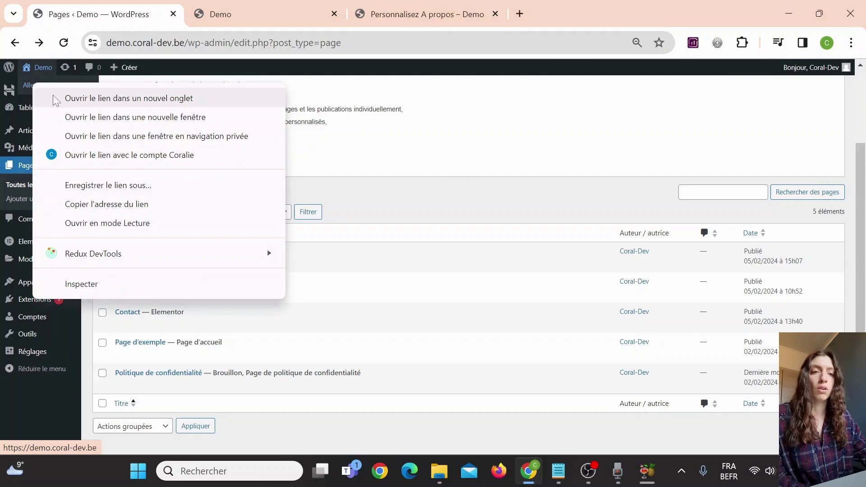
pyautogui.click(234, 16)
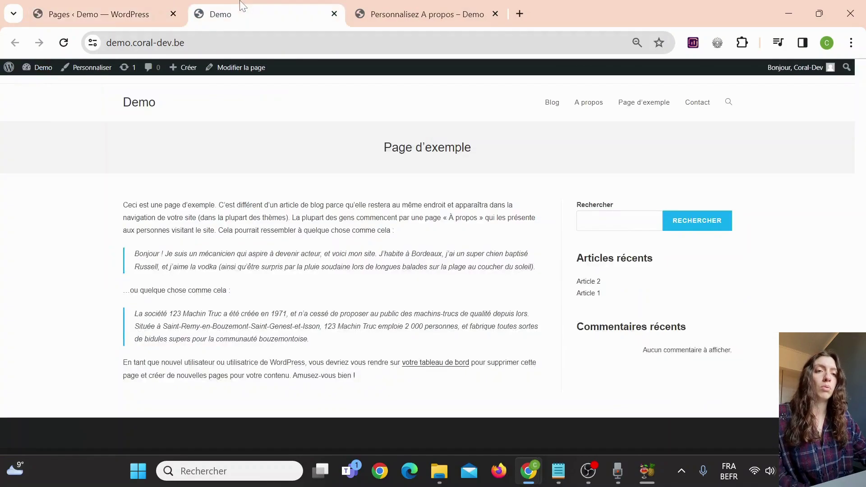
pyautogui.click(645, 108)
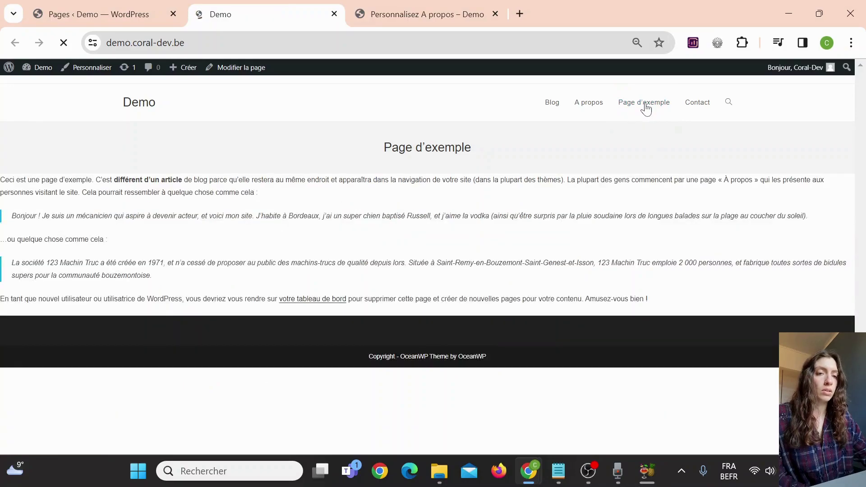
pyautogui.moveTo(114, 180); pyautogui.dragTo(183, 179)
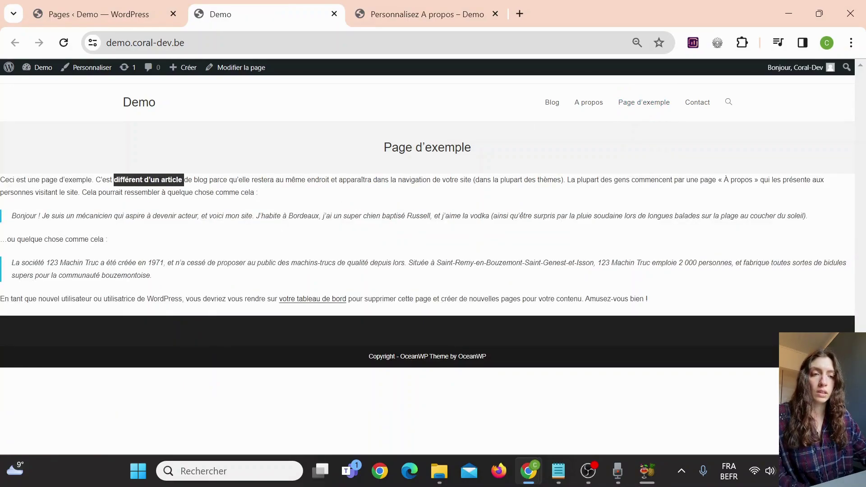
pyautogui.click(261, 210)
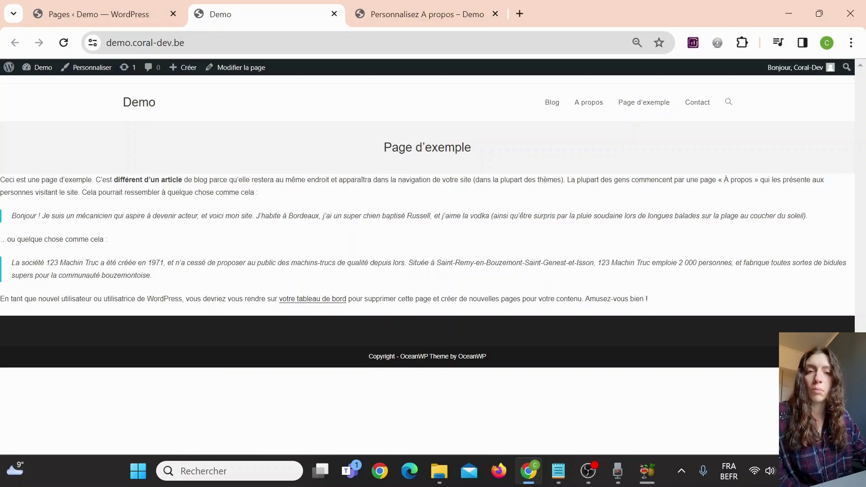
# Return to the WordPress admin and search the extensions available to add for "elementor".
pyautogui.click(105, 8)
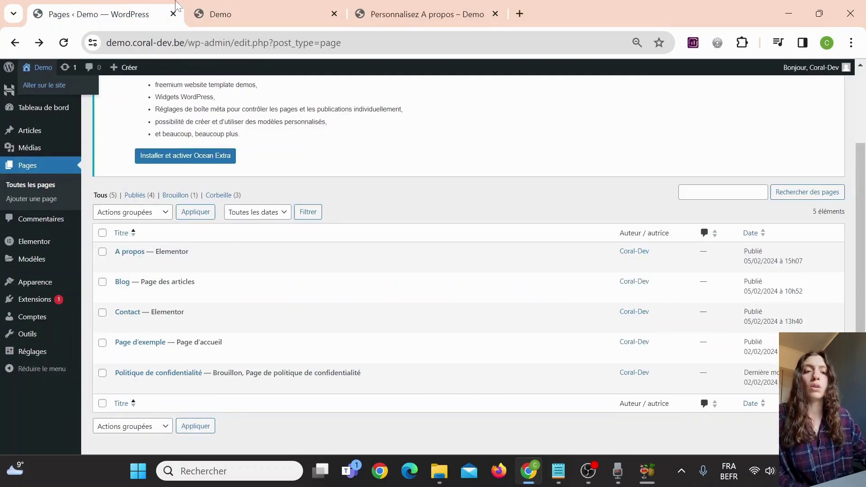
pyautogui.moveTo(39, 299)
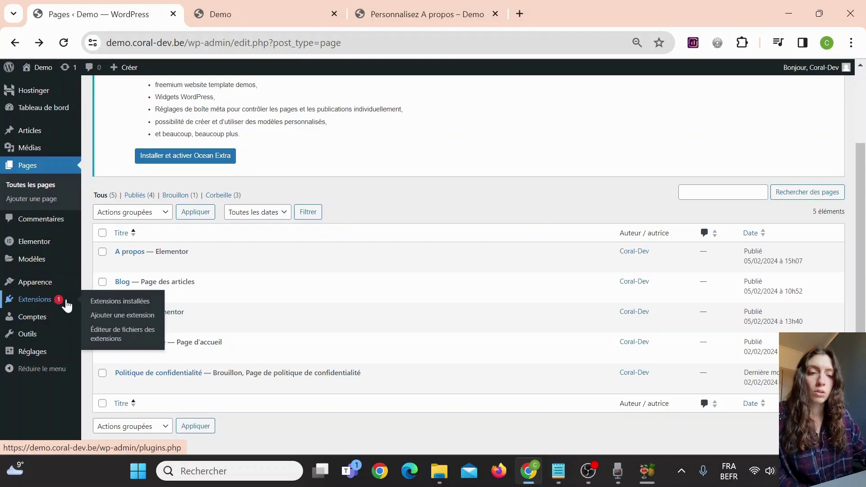
pyautogui.click(104, 316)
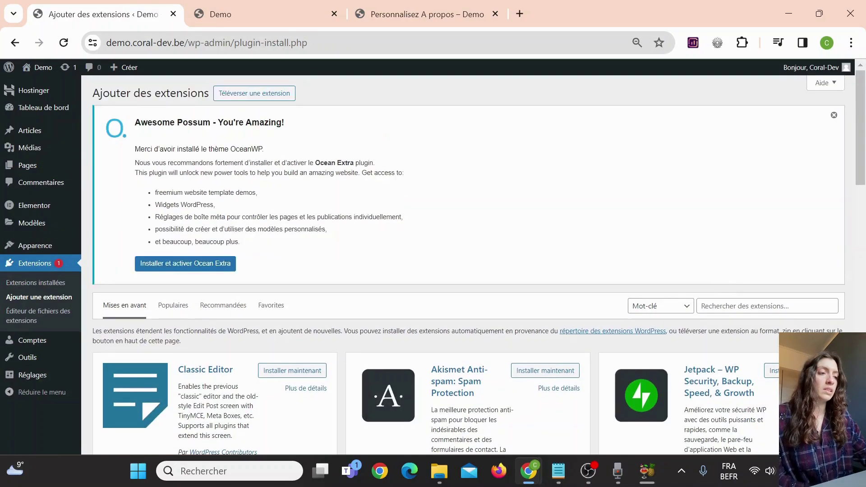
pyautogui.click(767, 306)
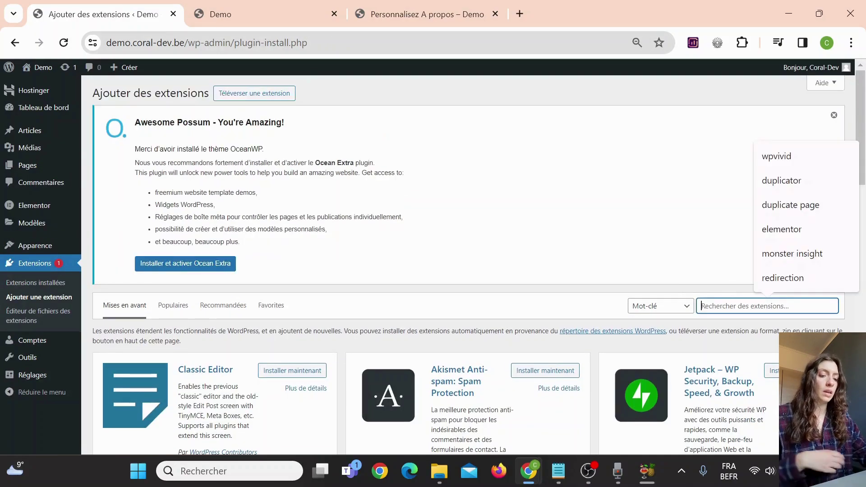
pyautogui.write('elementor')
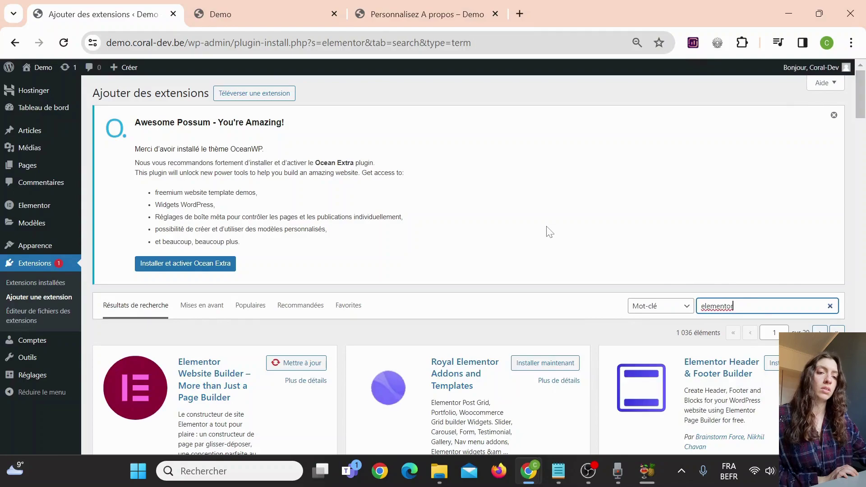
pyautogui.scroll(-3, 289, 306)
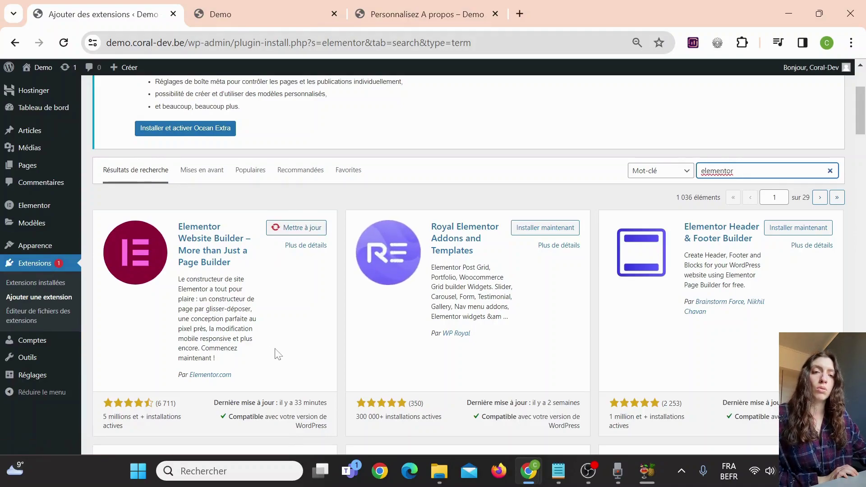
# Open the "A propos" page from the list of all pages in the Elementor editor.
pyautogui.moveTo(24, 168)
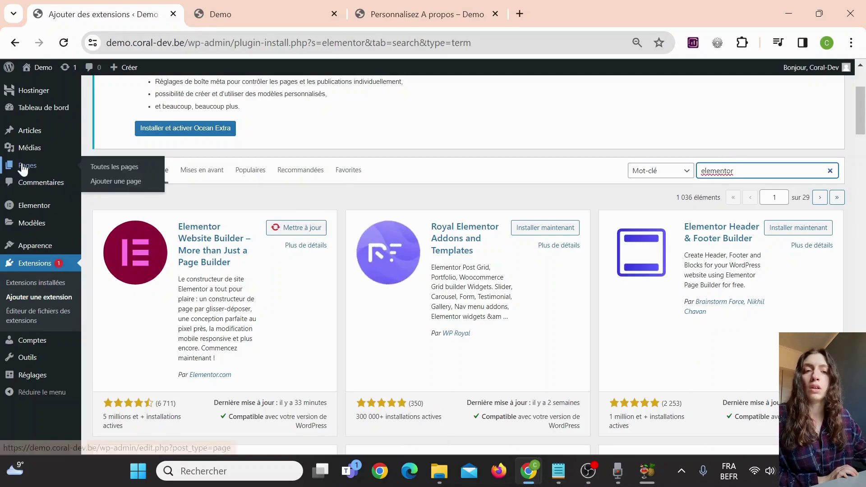
pyautogui.click(108, 167)
pyautogui.scroll(-3, 411, 228)
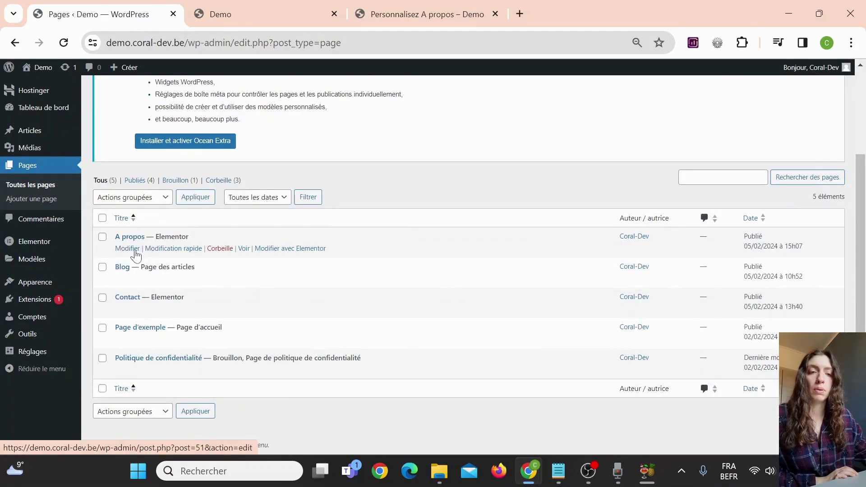
pyautogui.click(127, 249)
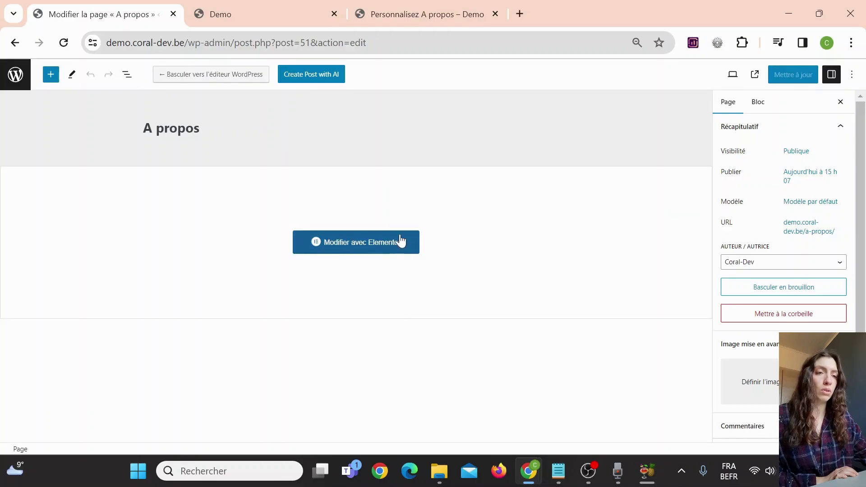
pyautogui.click(399, 252)
pyautogui.click(381, 247)
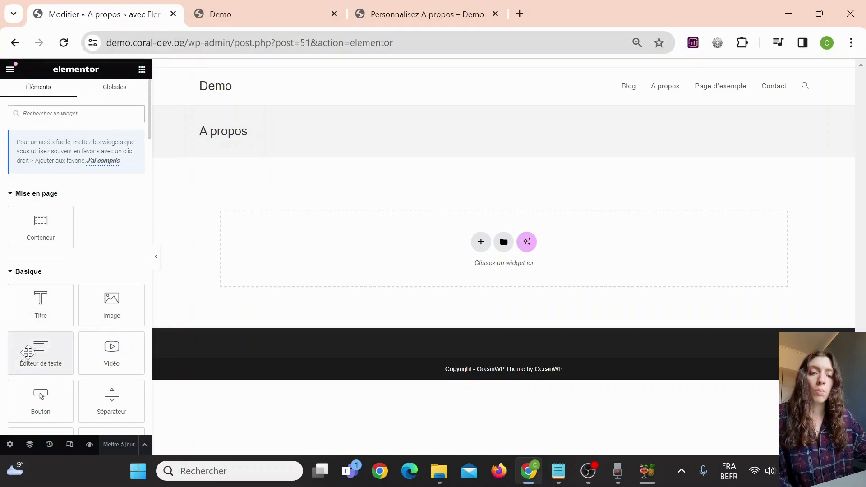
# Add an "Éditeur de texte" widget to the empty page area and make "ipsum dolor" bold in its placeholder text.
pyautogui.moveTo(28, 351); pyautogui.dragTo(467, 240)
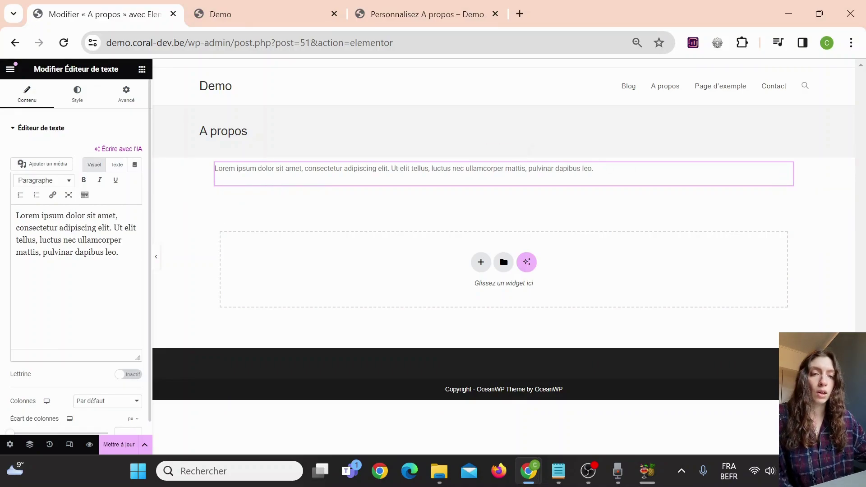
pyautogui.moveTo(41, 215); pyautogui.dragTo(82, 216)
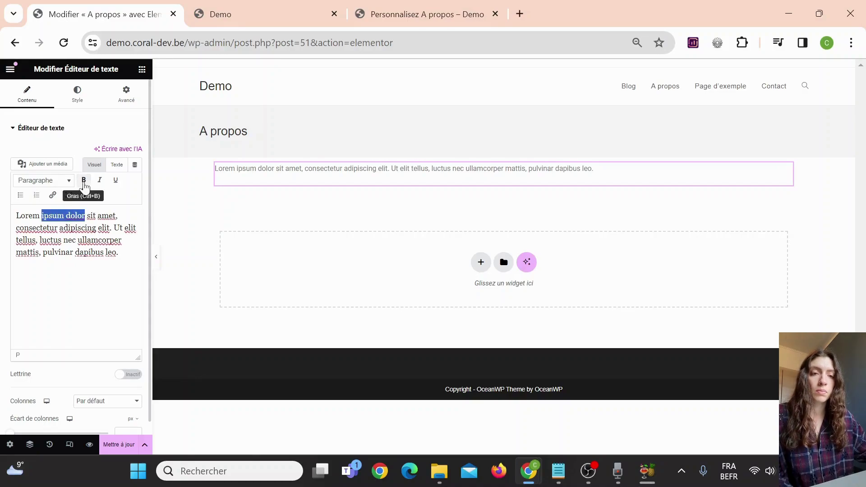
pyautogui.click(84, 182)
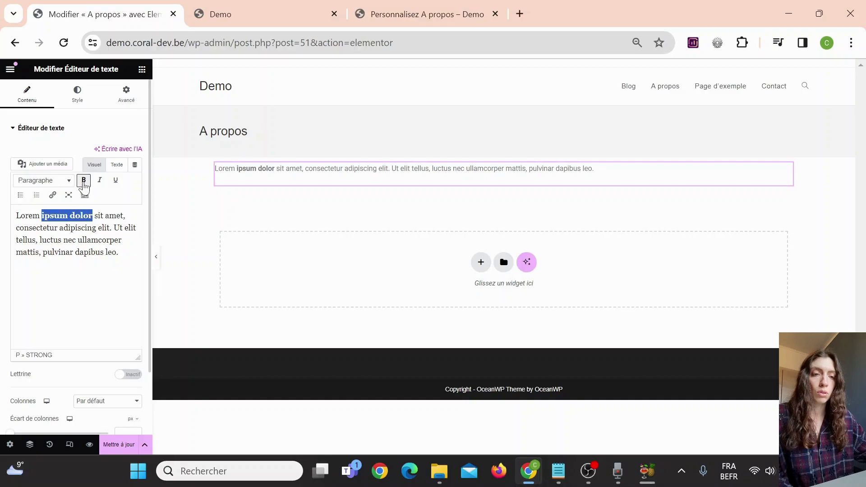
pyautogui.click(117, 252)
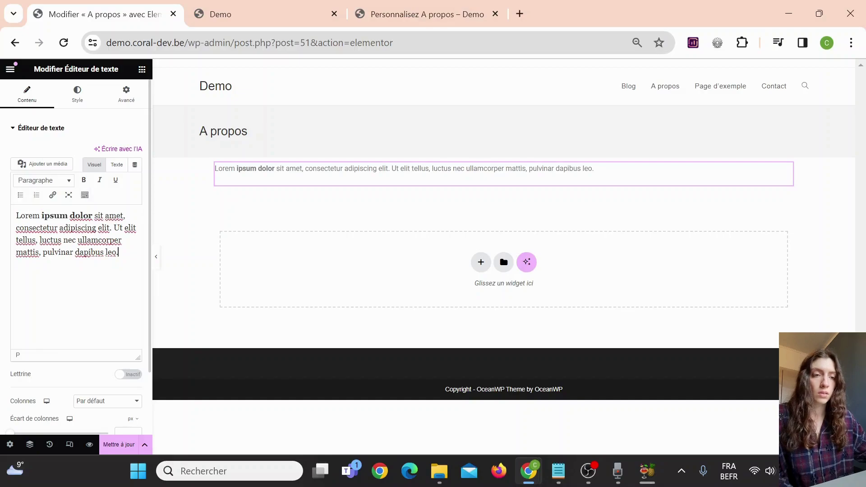
# Check the HTML code of the widget's text, return to the visual view and update the "A propos" page.
pyautogui.click(117, 165)
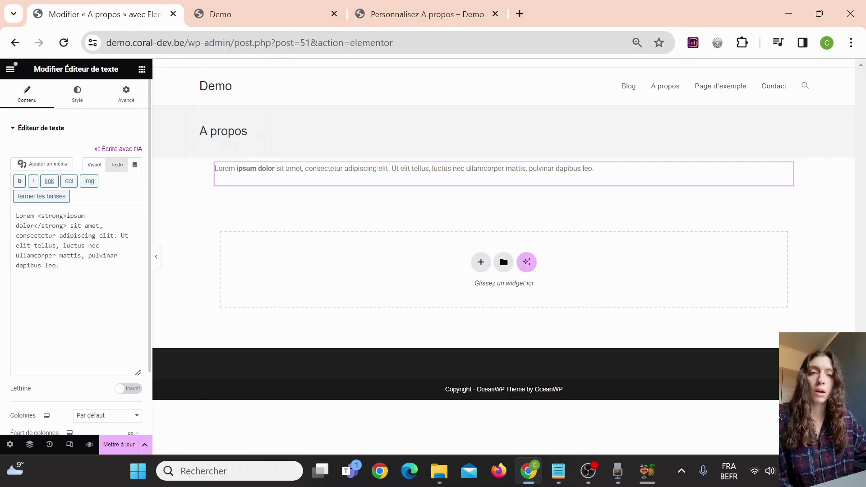
pyautogui.click(94, 165)
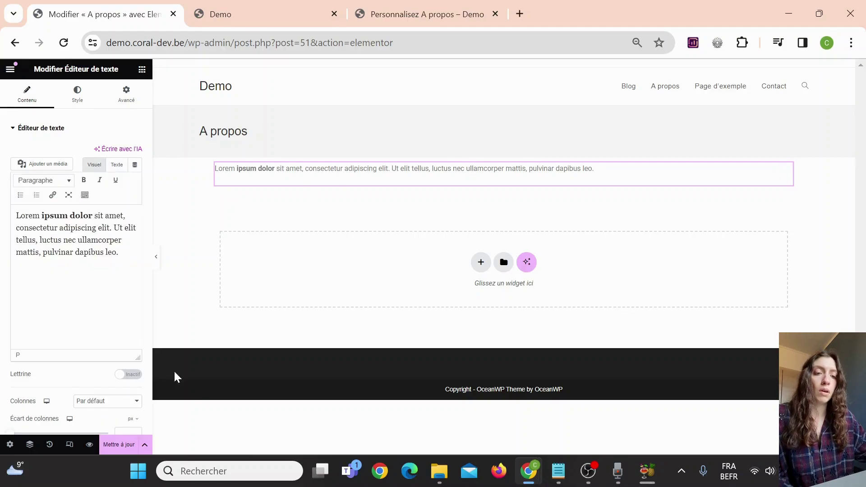
pyautogui.click(114, 446)
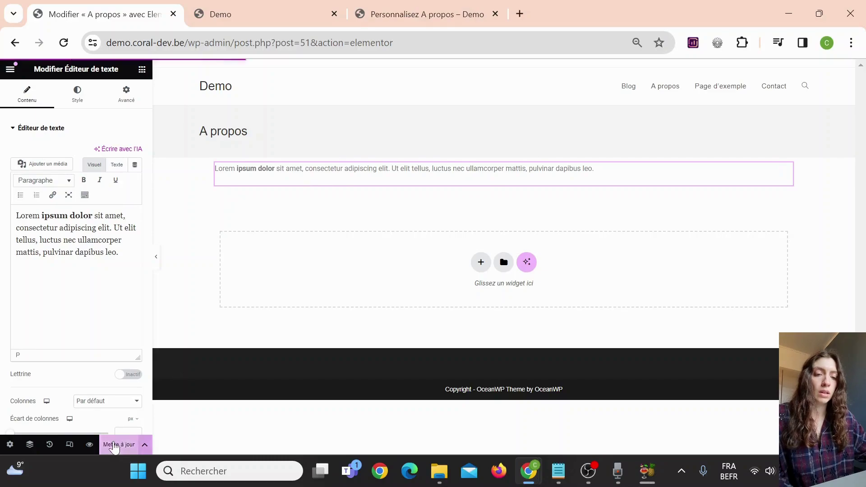
# View the published "A propos" page on the live Demo site to check the bold text.
pyautogui.click(276, 11)
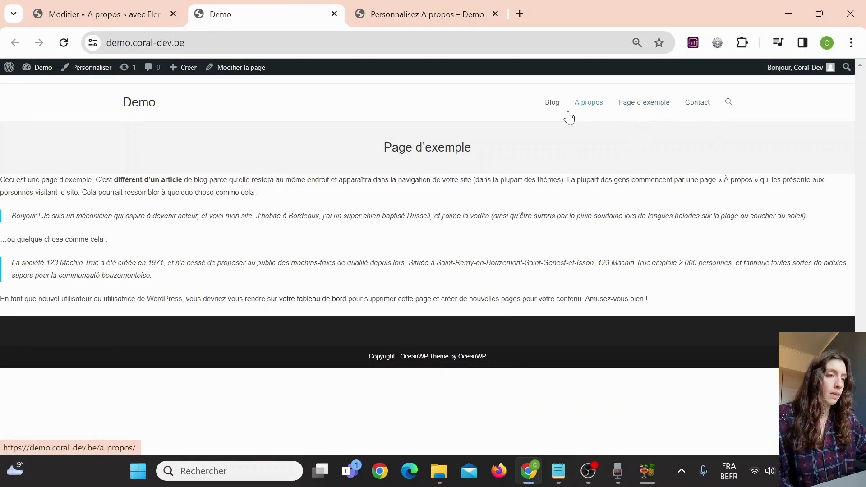
pyautogui.click(95, 19)
pyautogui.click(235, 14)
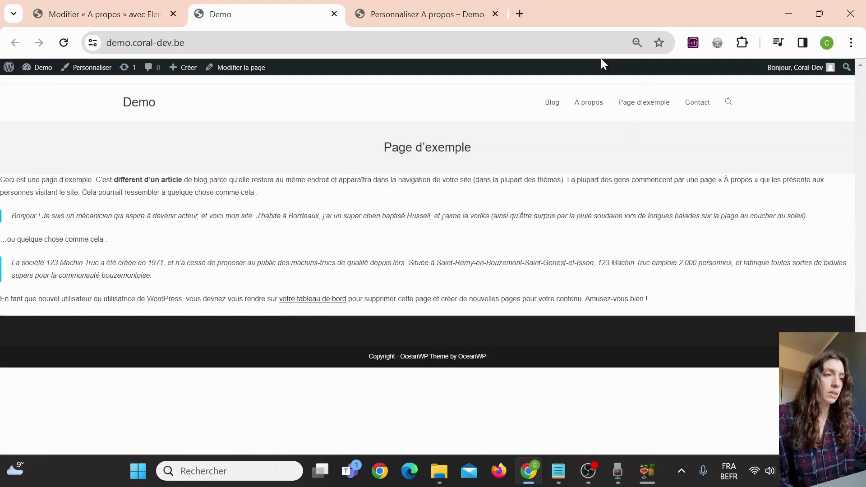
pyautogui.click(587, 105)
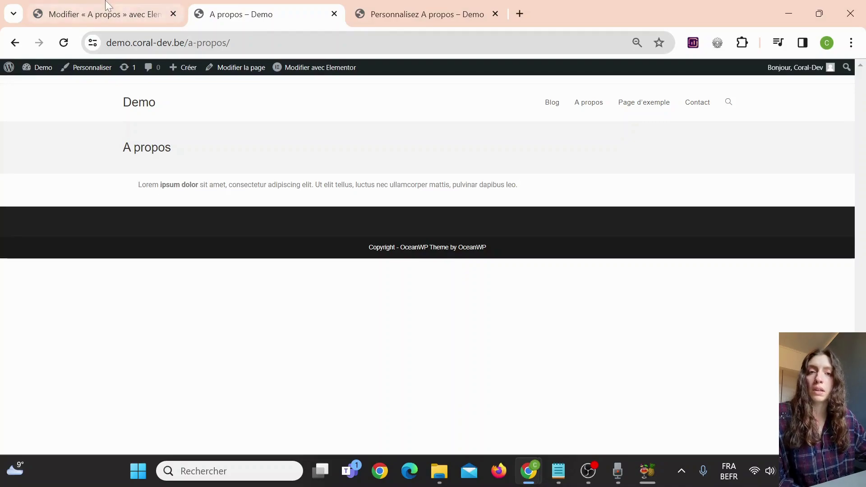
# Leave the Elementor editor of the "A propos" page and go back to the list of all pages in the WordPress admin.
pyautogui.moveTo(107, 6)
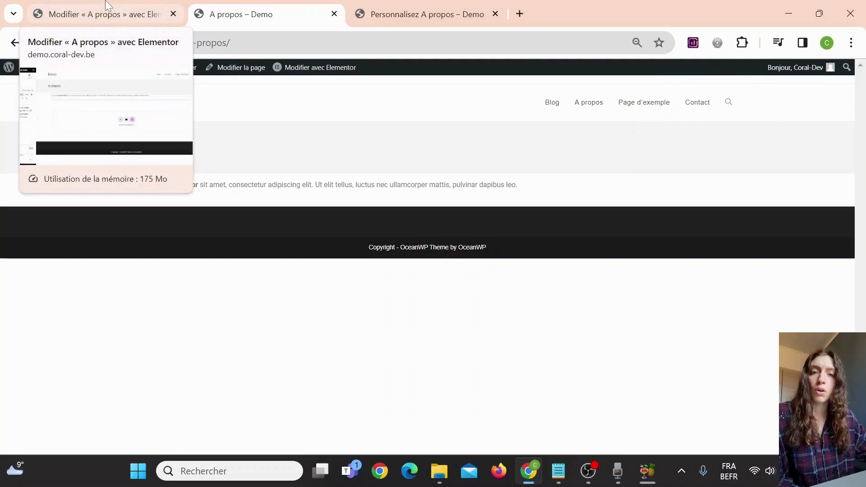
pyautogui.click(110, 11)
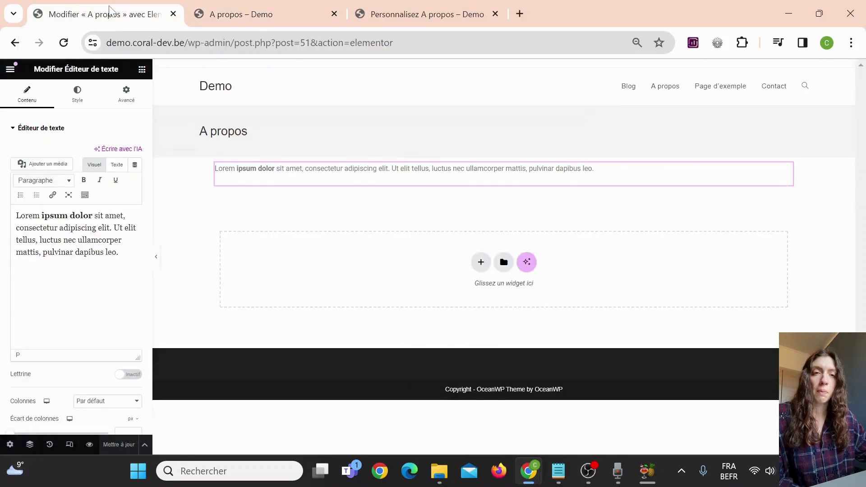
pyautogui.click(11, 47)
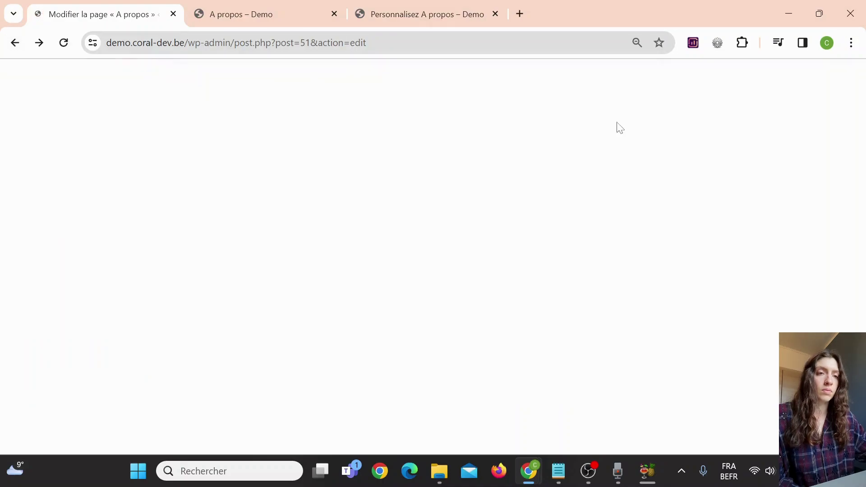
pyautogui.click(20, 45)
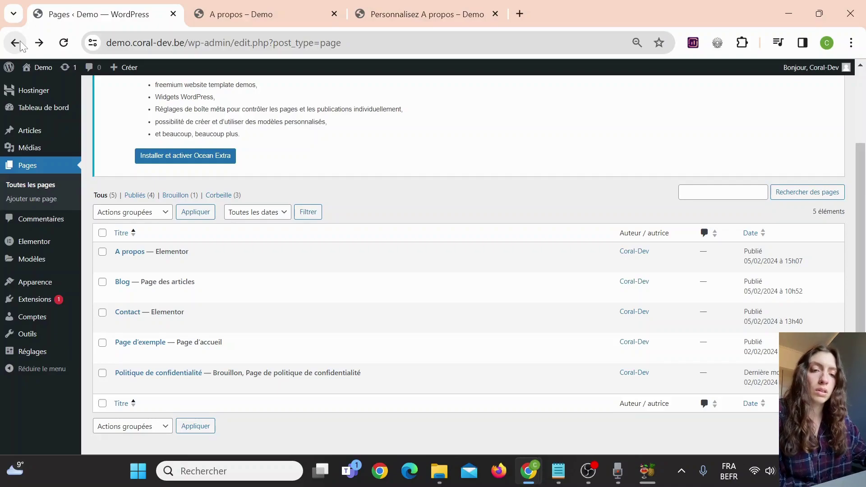
# Switch to the open theme customizer, return to its main list of sections and reload it to refresh the "A propos" preview.
pyautogui.moveTo(36, 289)
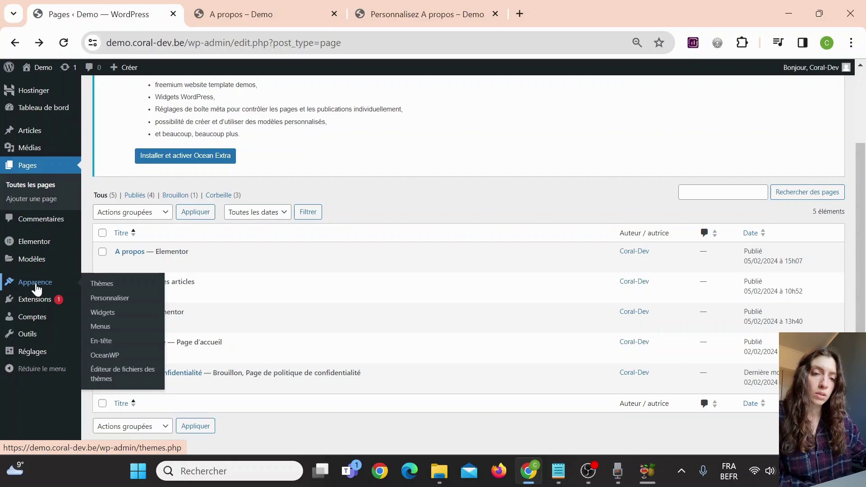
pyautogui.rightClick(113, 301)
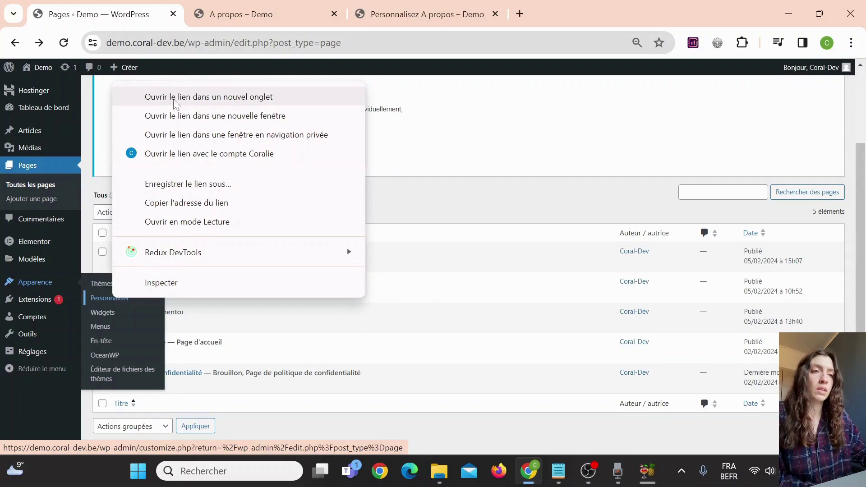
pyautogui.click(444, 8)
pyautogui.click(444, 8)
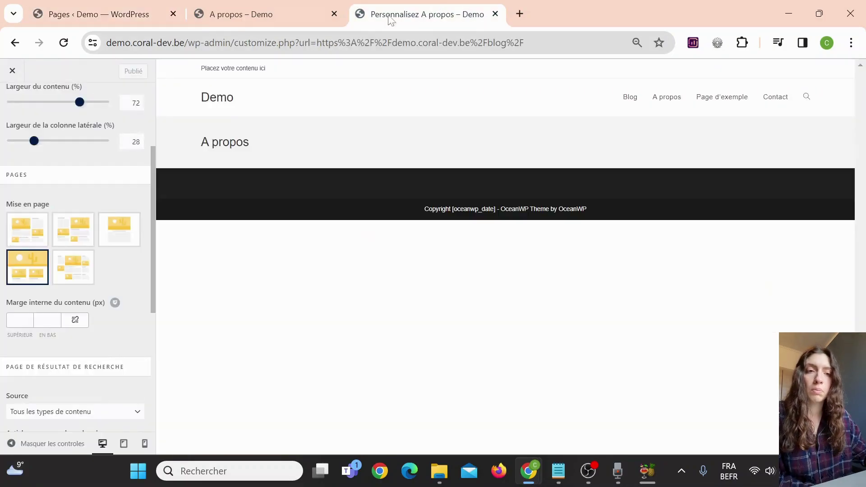
pyautogui.scroll(2, 31, 102)
pyautogui.click(12, 101)
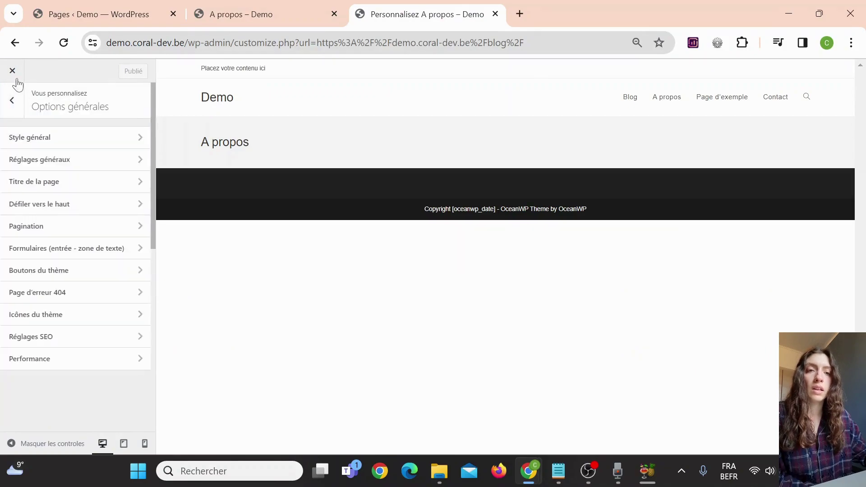
pyautogui.click(10, 105)
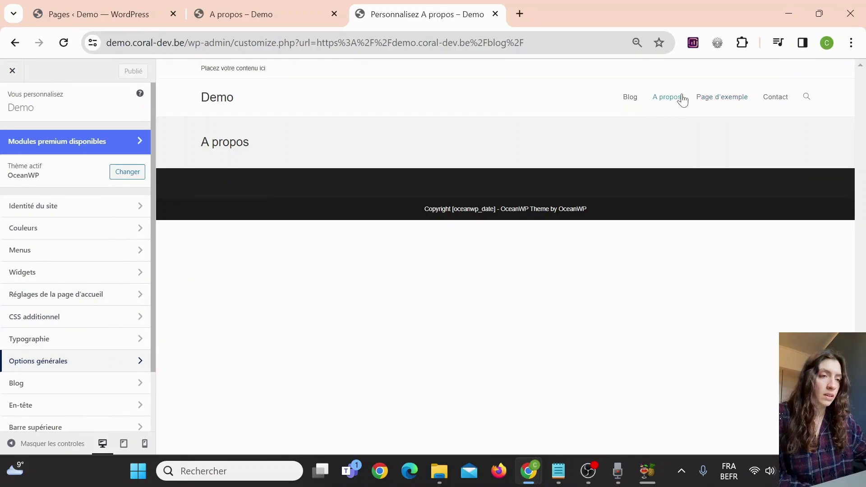
pyautogui.click(62, 42)
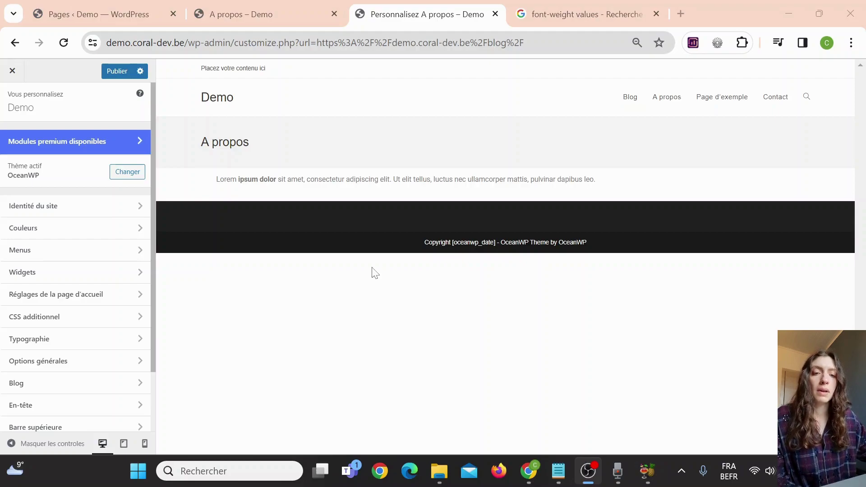
# Add a rule for the strong element with font-weight : 700; to the site's additional CSS.
pyautogui.click(112, 322)
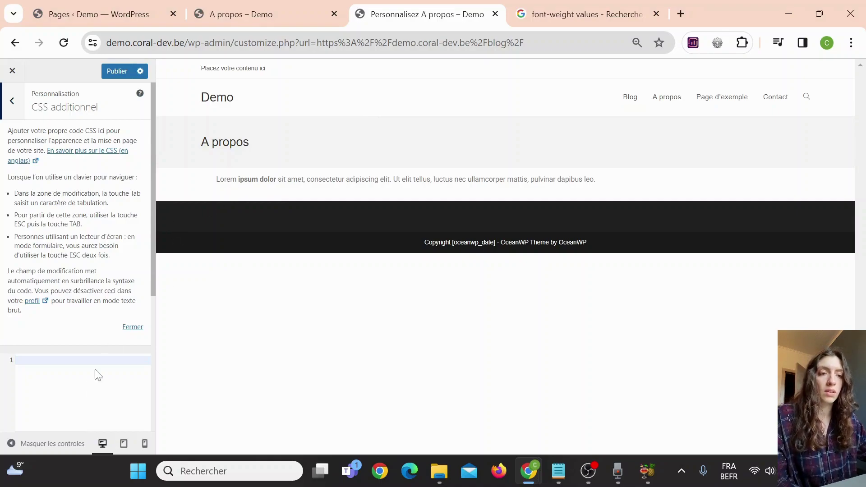
pyautogui.click(48, 378)
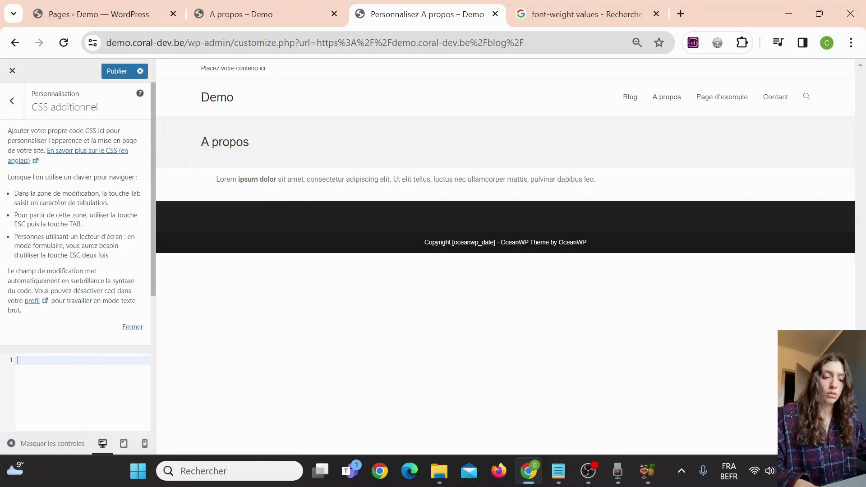
pyautogui.write('str')
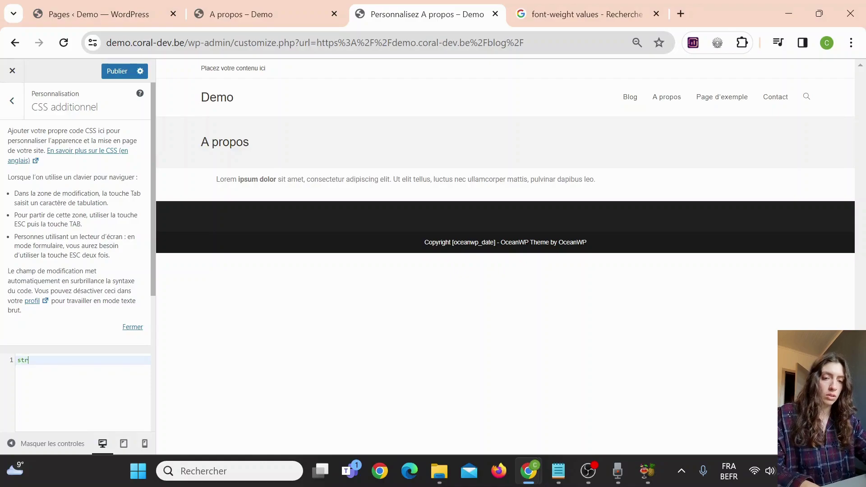
pyautogui.write('ong {')
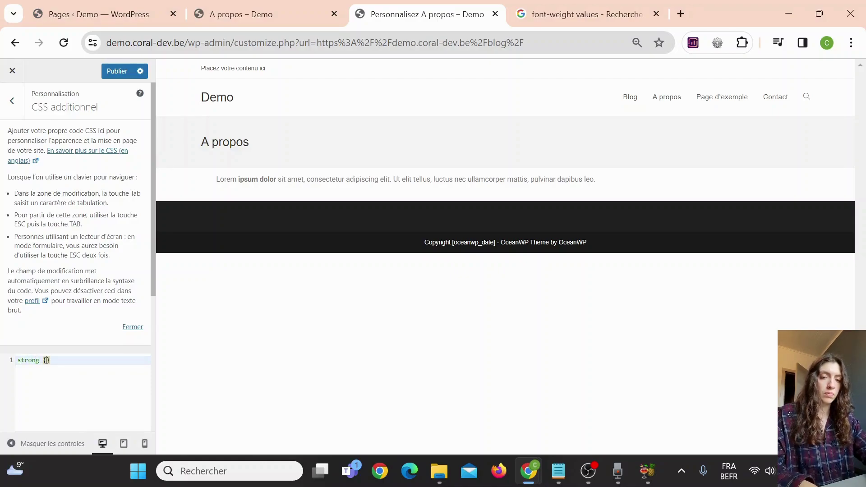
pyautogui.press('Return')
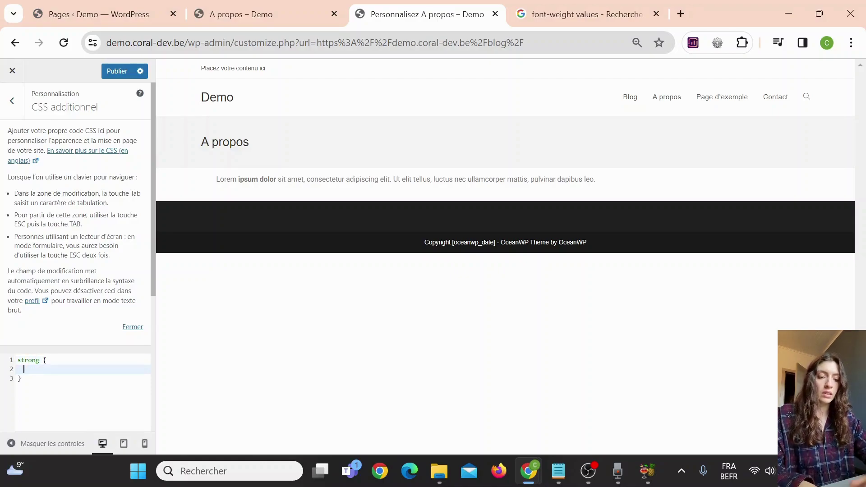
pyautogui.write('font-')
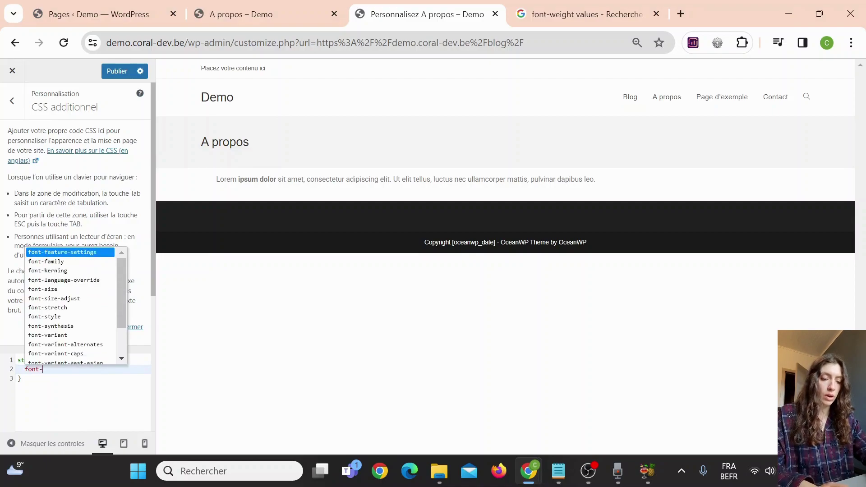
pyautogui.write('weight : ')
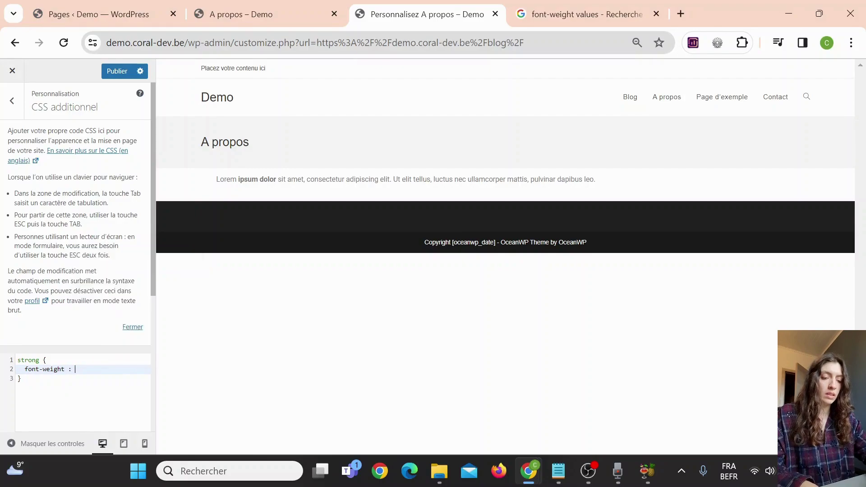
pyautogui.write('700')
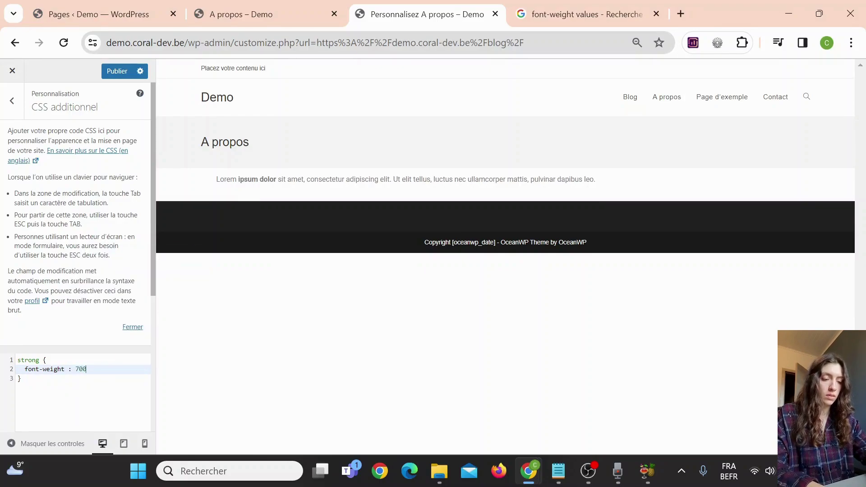
pyautogui.write(';')
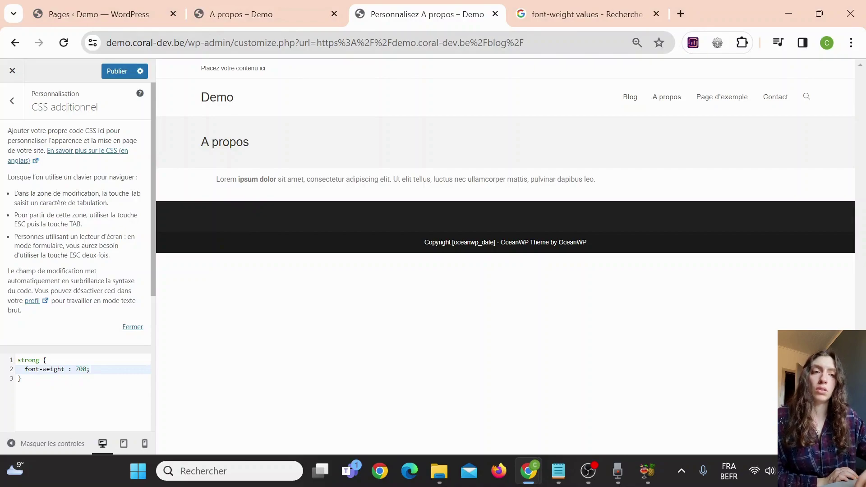
# Try font-weight 800 and 100 in the strong rule to compare their effect in the preview, and restore the value to 700.
pyautogui.click(225, 6)
pyautogui.click(380, 8)
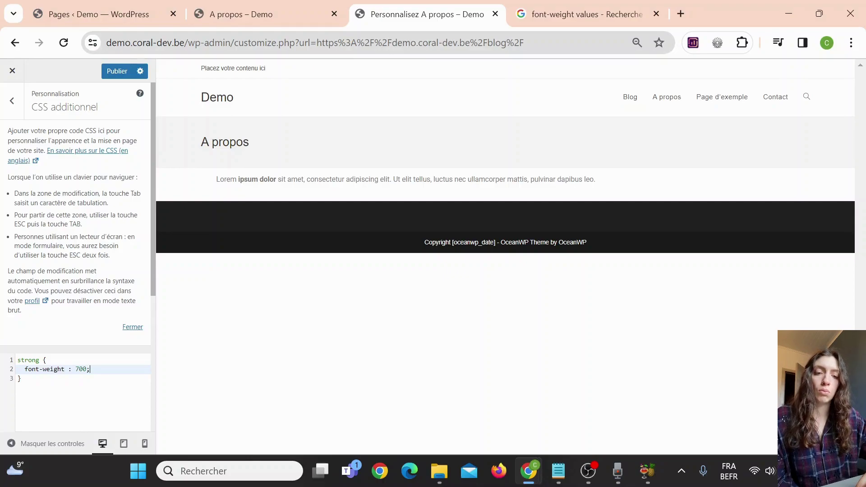
pyautogui.moveTo(75, 368); pyautogui.dragTo(80, 369)
pyautogui.write('8')
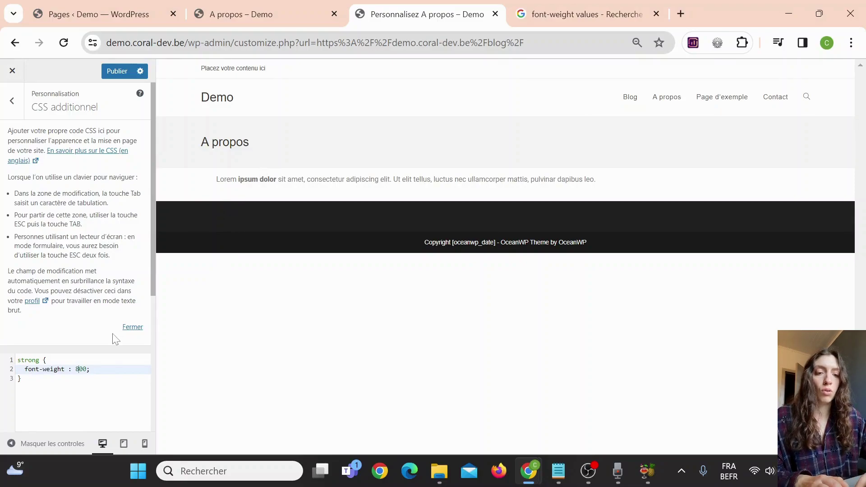
pyautogui.press('BackSpace')
pyautogui.write('1')
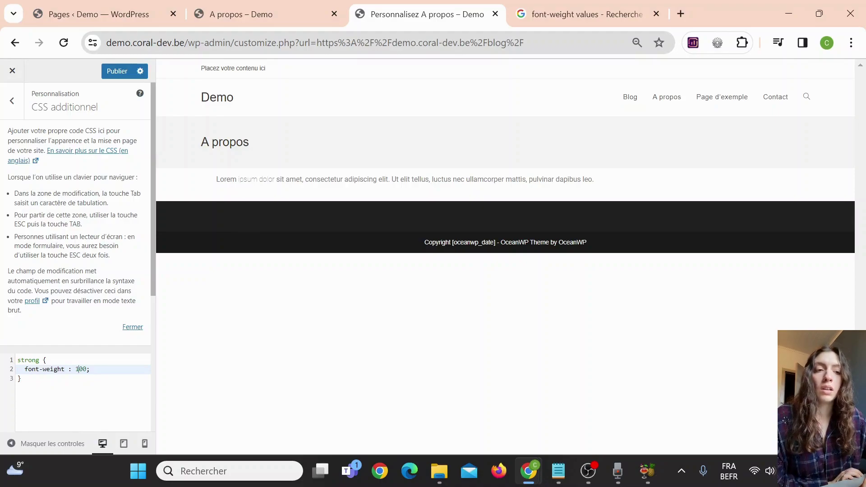
pyautogui.press('BackSpace')
pyautogui.write('7')
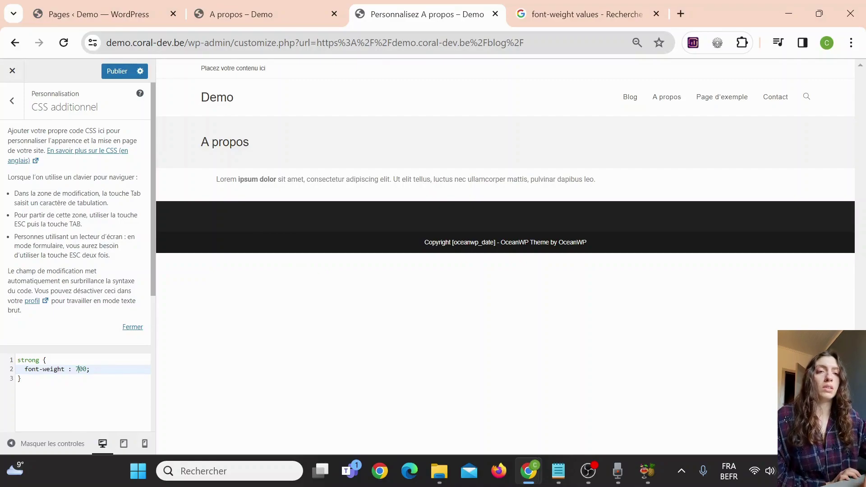
# Publish the additional CSS and reload the live "A propos" page to check the result.
pyautogui.click(117, 72)
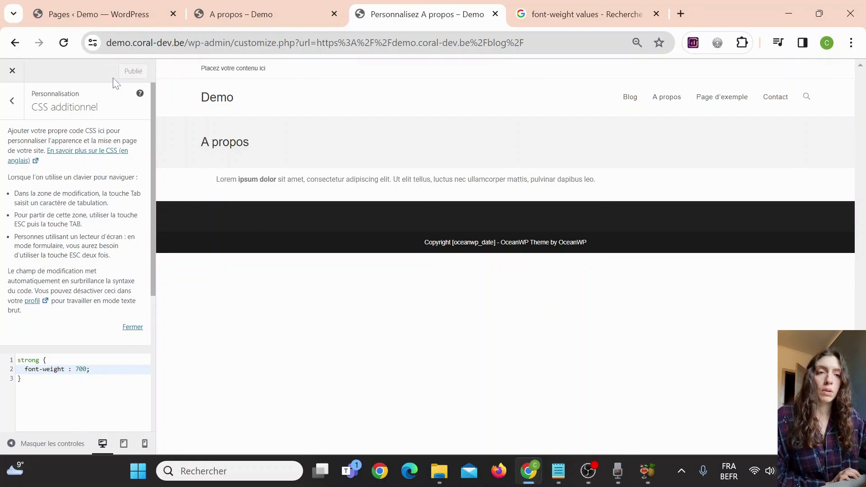
pyautogui.click(256, 11)
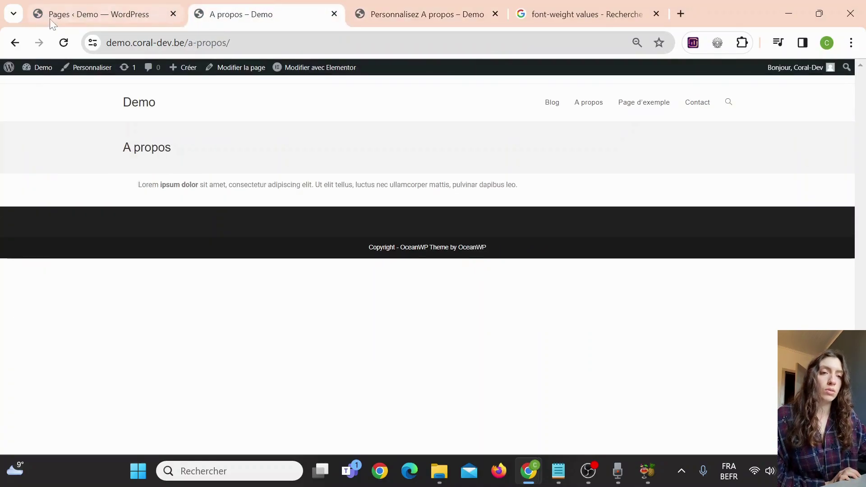
pyautogui.click(64, 43)
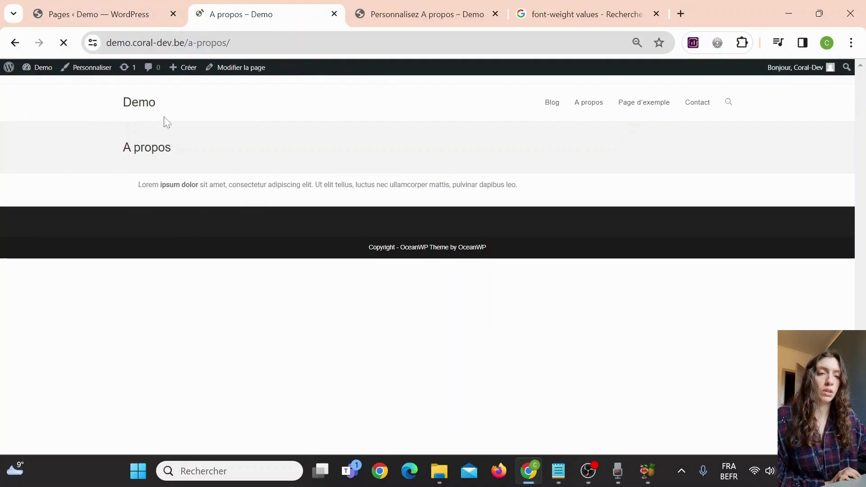